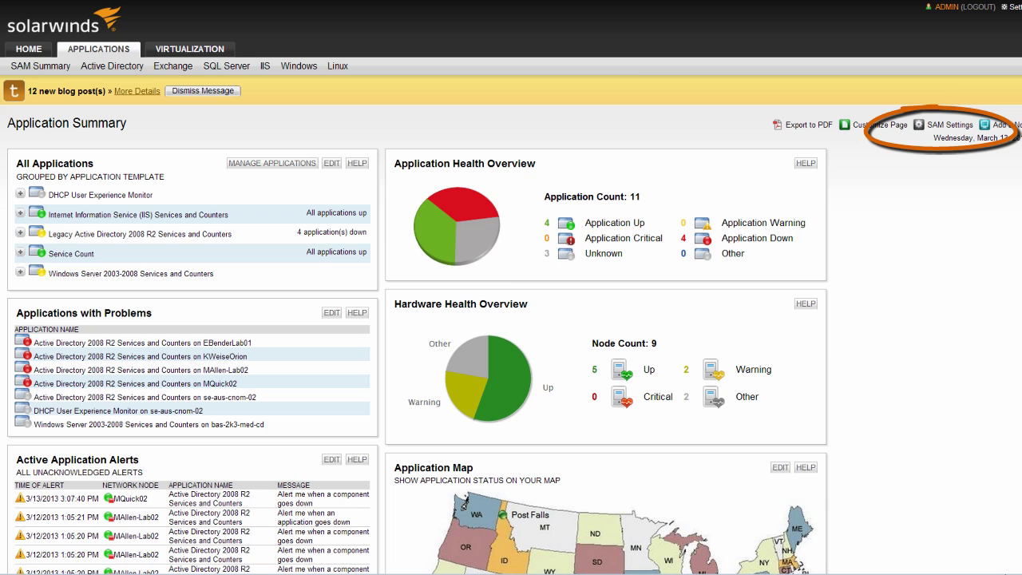
# Open Manage Templates from SAM Settings and filter the template list by tag, ending on Databases (8 templates).
pyautogui.click(949, 126)
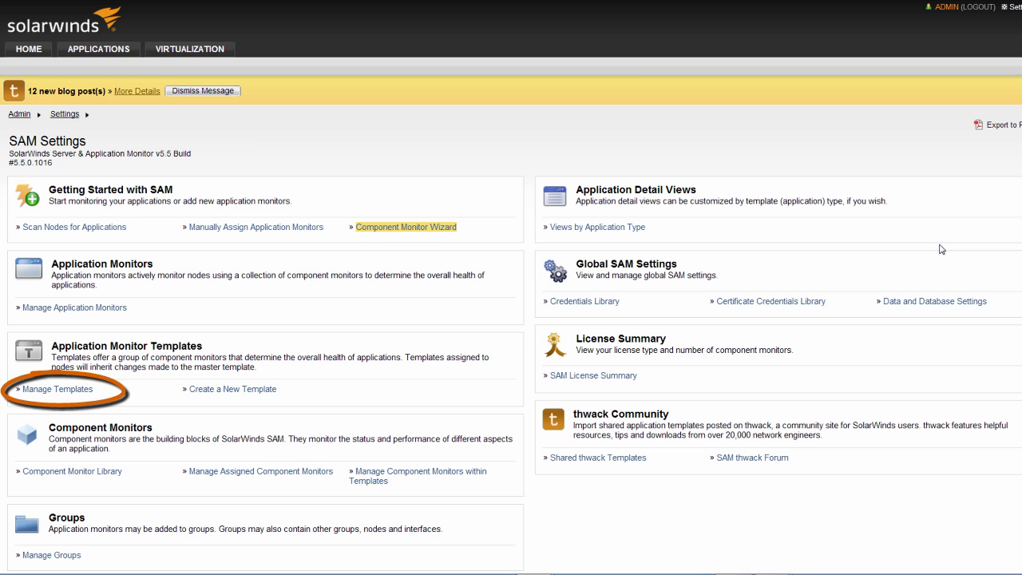
pyautogui.click(61, 391)
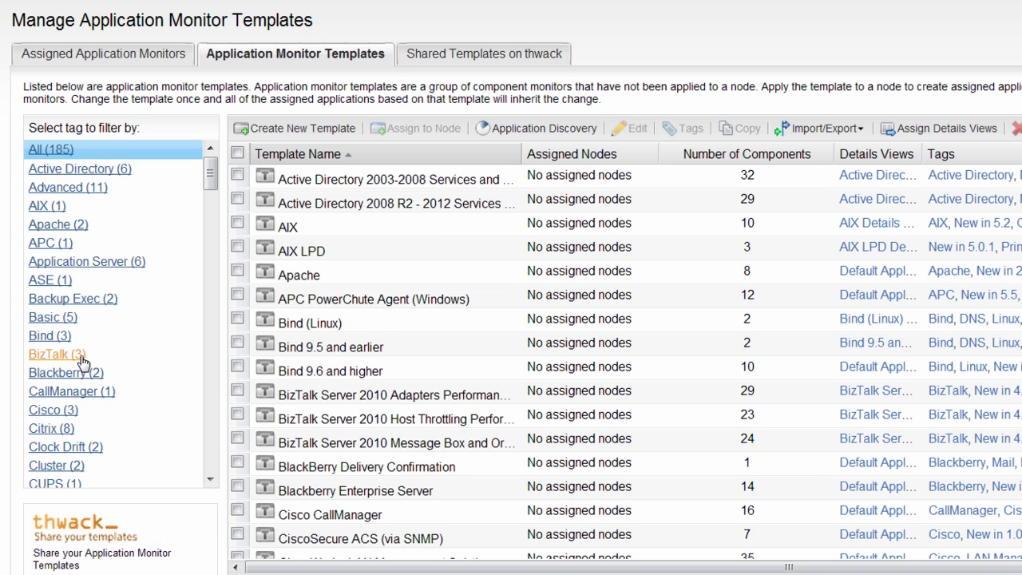
pyautogui.scroll(-1, 214, 190)
pyautogui.moveTo(214, 190)
pyautogui.mouseDown()
pyautogui.moveTo(219, 216)
pyautogui.moveTo(212, 170)
pyautogui.mouseUp()
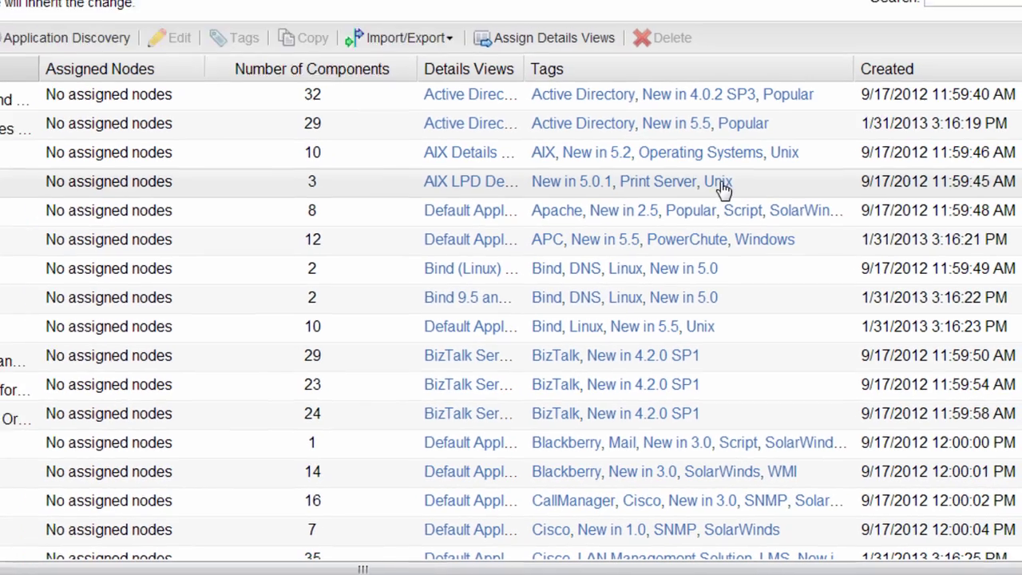
pyautogui.click(711, 173)
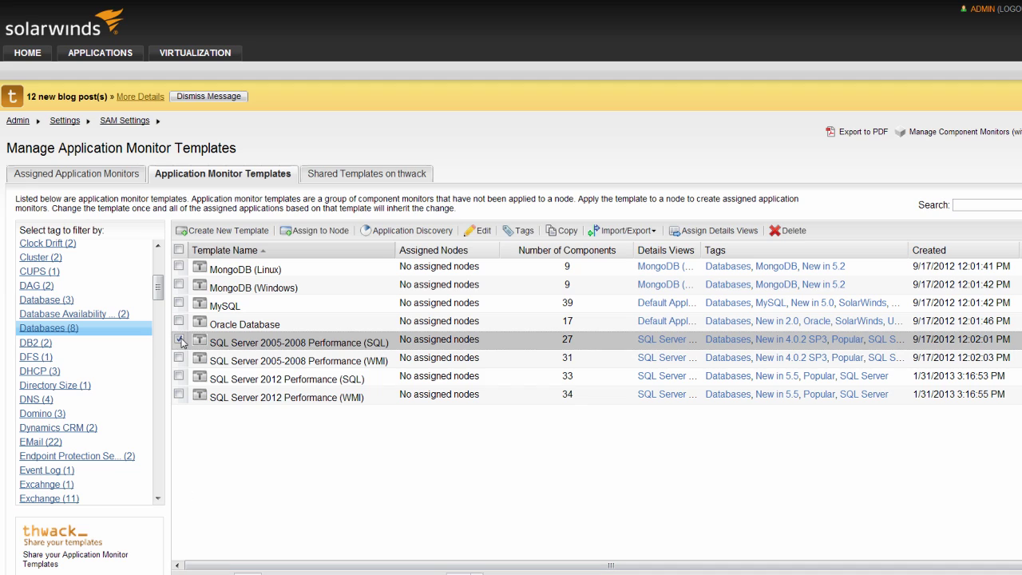
# Select the SQL Server 2005-2008 Performance (SQL) template and add Windows node CAI-SQL-01 to the selected nodes.
pyautogui.click(180, 340)
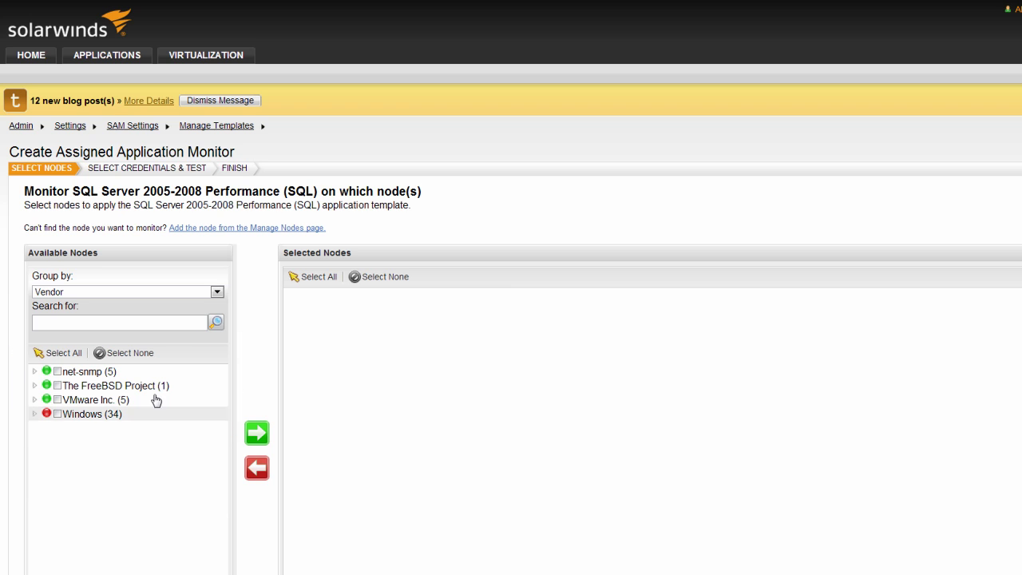
pyautogui.click(34, 413)
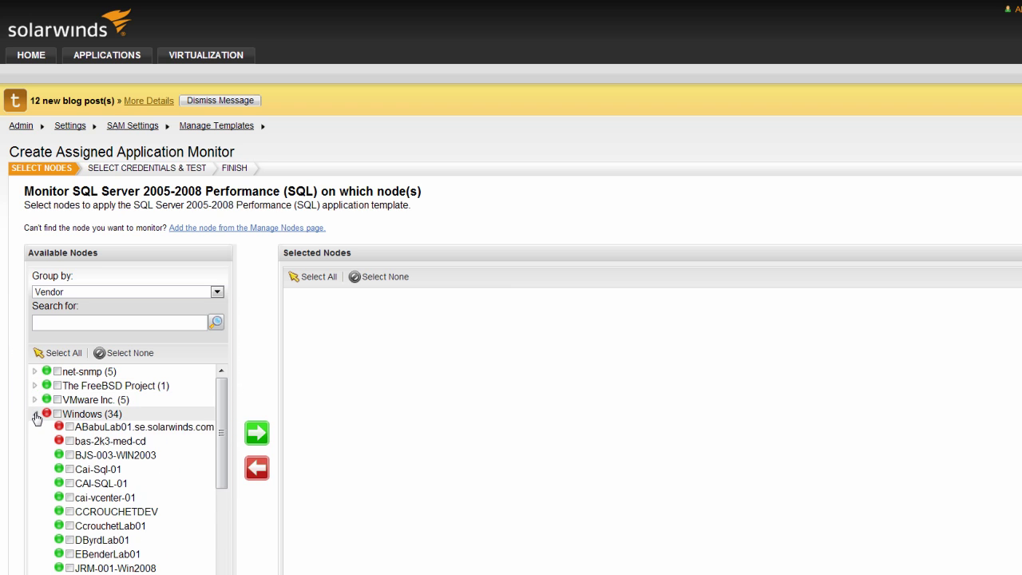
pyautogui.click(70, 485)
pyautogui.click(256, 432)
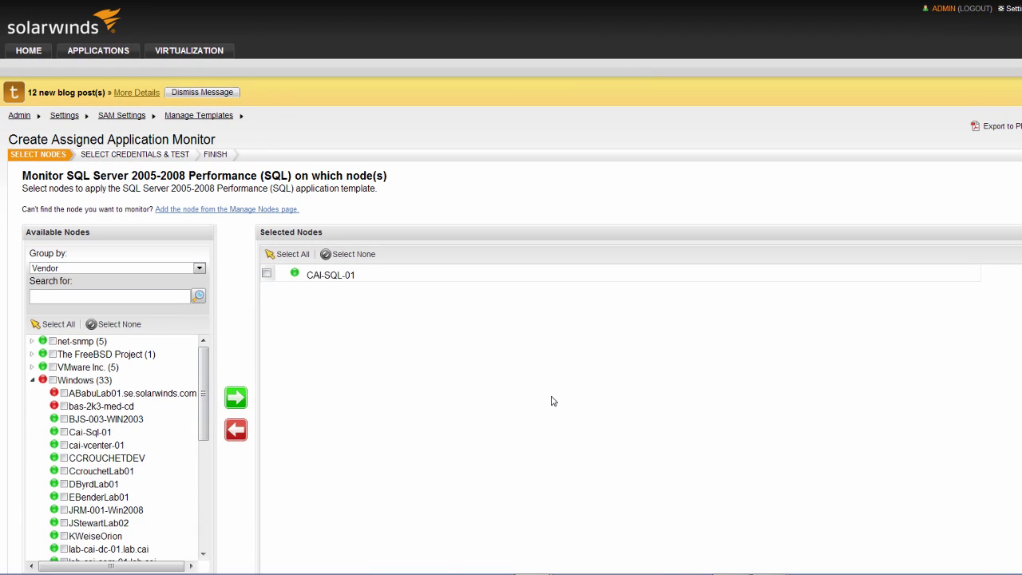
pyautogui.scroll(-3, 554, 401)
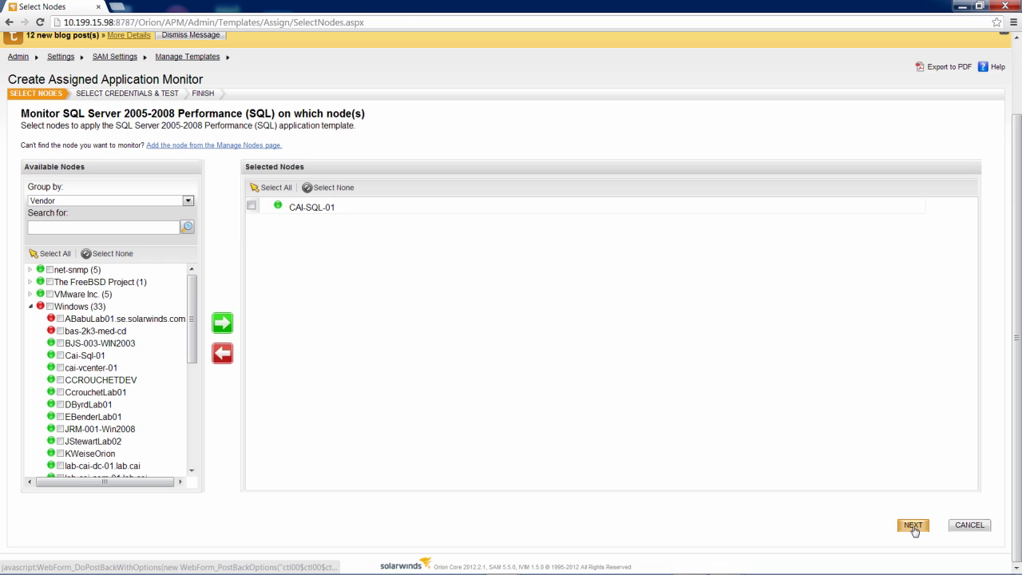
# Assign the SQL Server template to CAI-SQL-01 using the saved Admin credential.
pyautogui.click(913, 525)
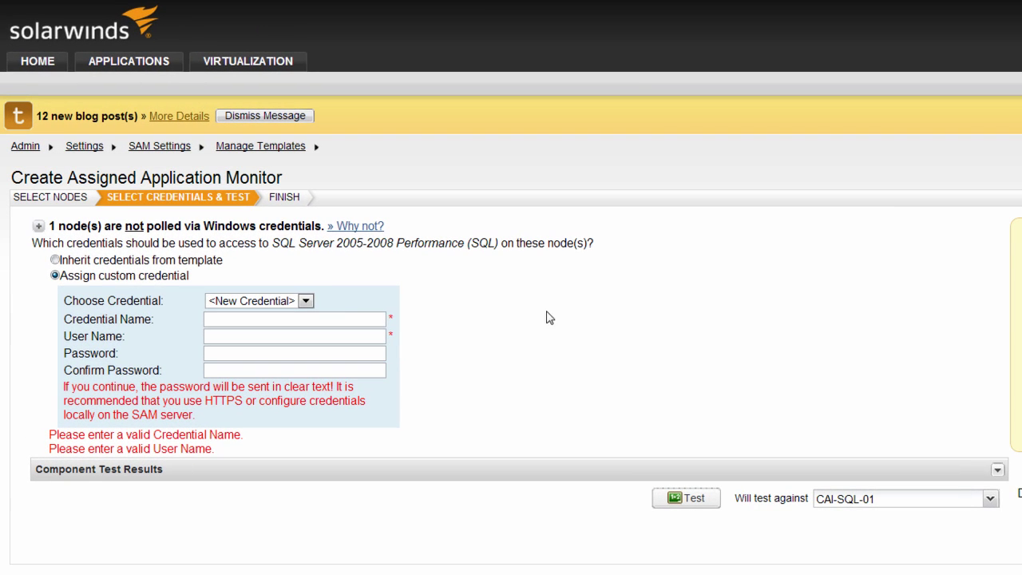
pyautogui.click(306, 300)
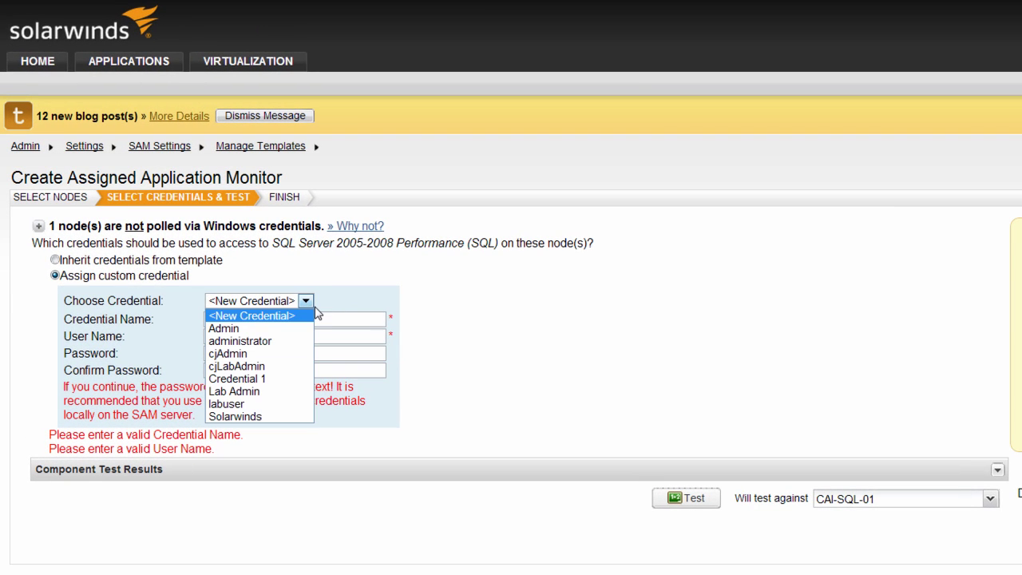
pyautogui.click(277, 329)
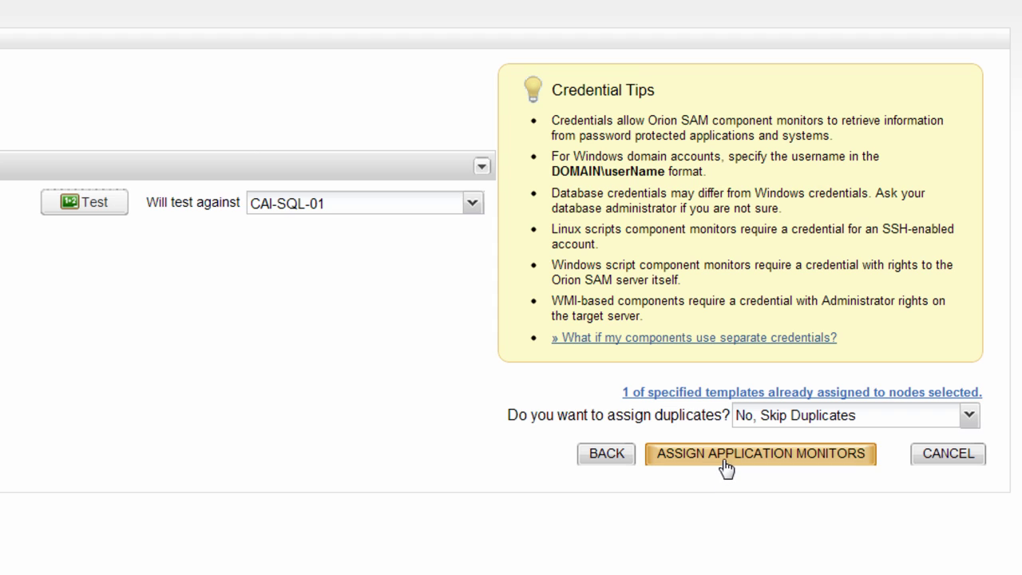
pyautogui.click(725, 461)
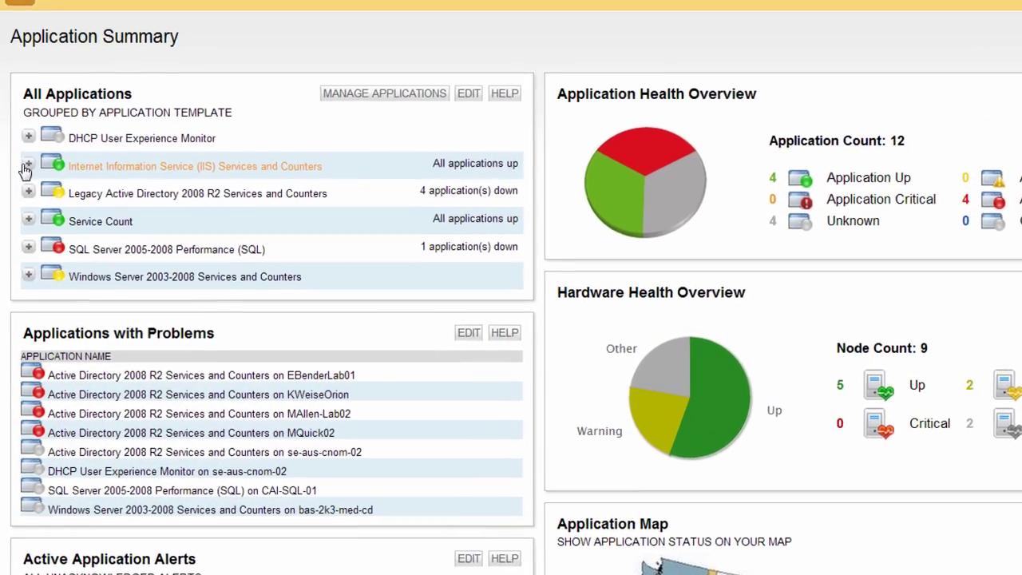
# Open the IIS Services and Counters application on se-aus-cnom-02 and edit its monitor.
pyautogui.click(22, 210)
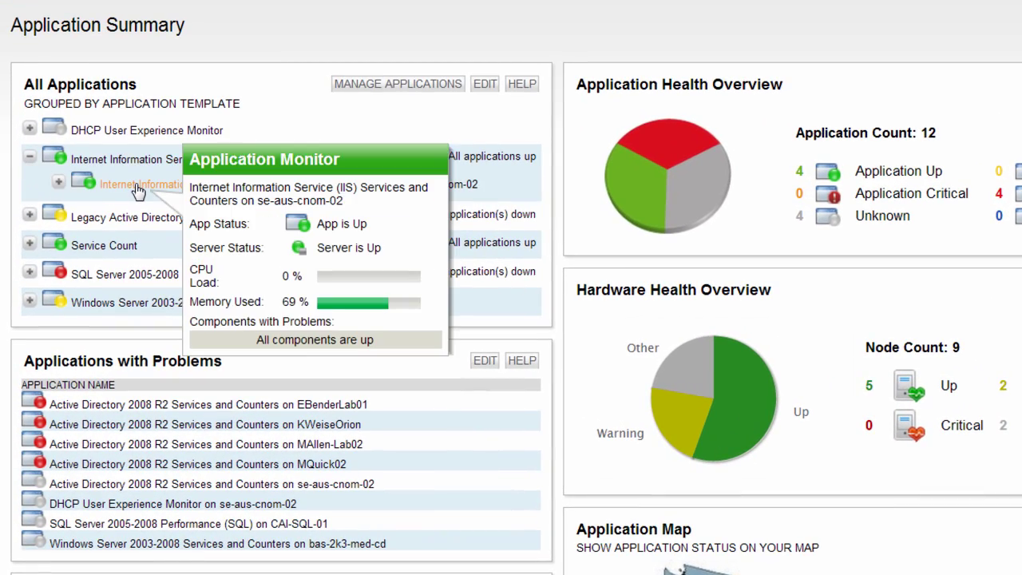
pyautogui.click(138, 189)
pyautogui.click(194, 126)
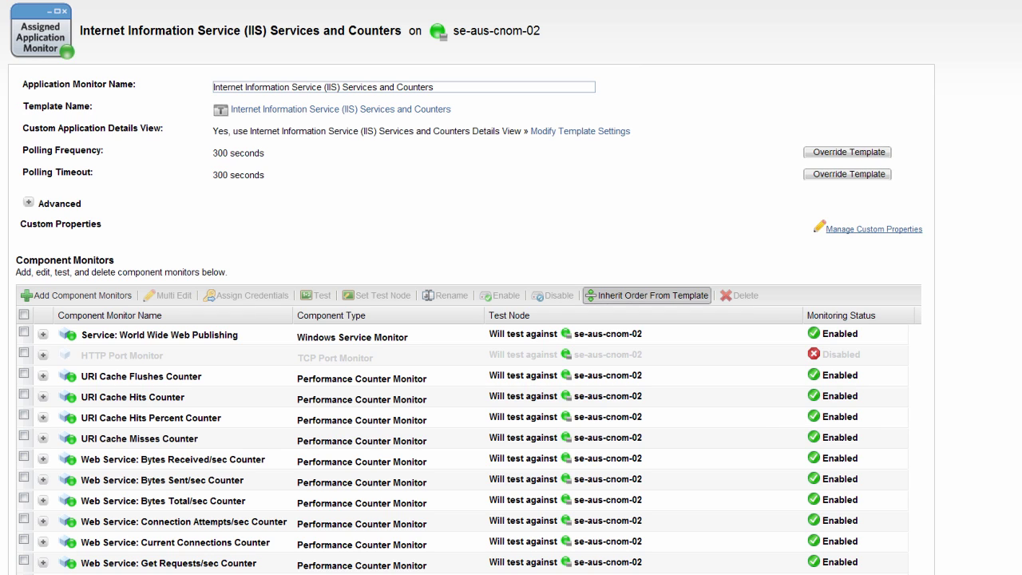
# Expand the World Wide Web Publishing component to review its details.
pyautogui.click(43, 335)
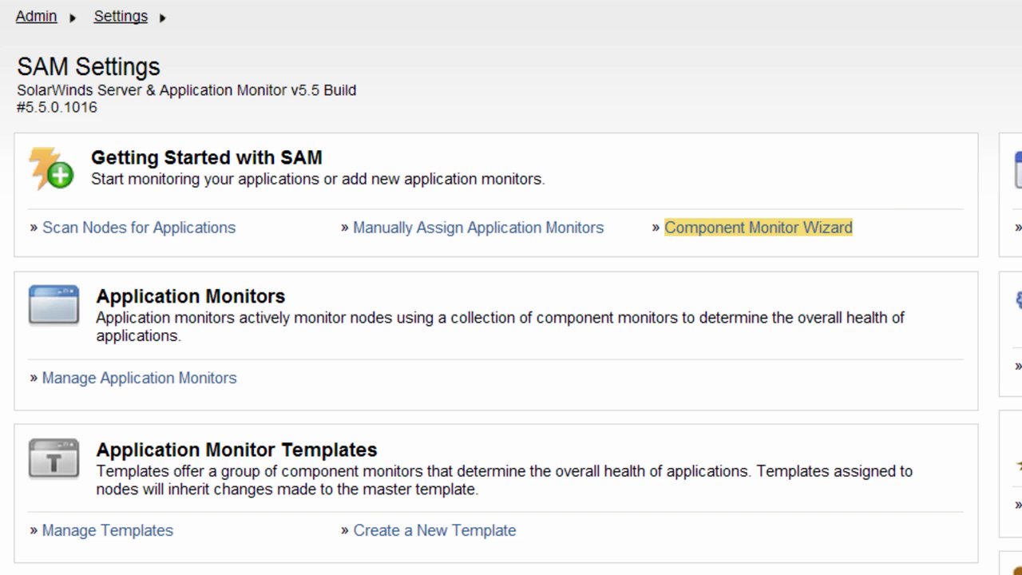
# Scan Nodes for Applications with only Windows nodes Cai-Sql-01 and CAI-SQL-01 selected.
pyautogui.click(179, 231)
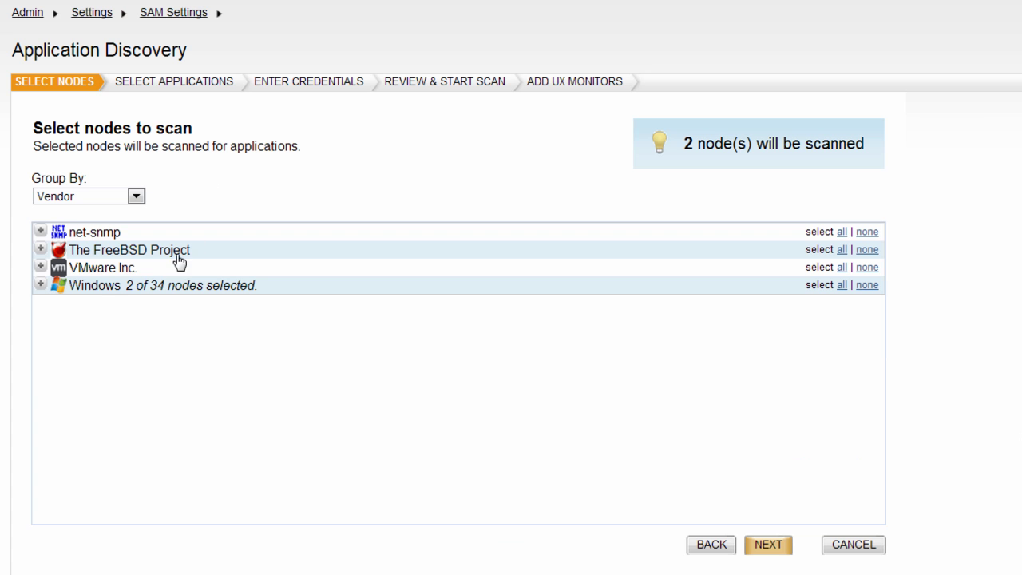
pyautogui.click(41, 286)
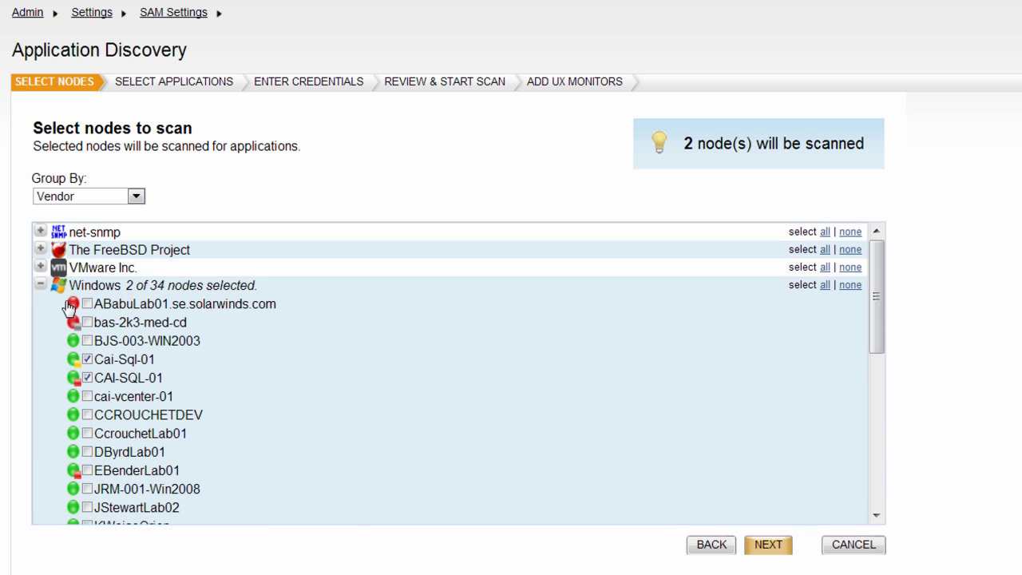
pyautogui.click(825, 287)
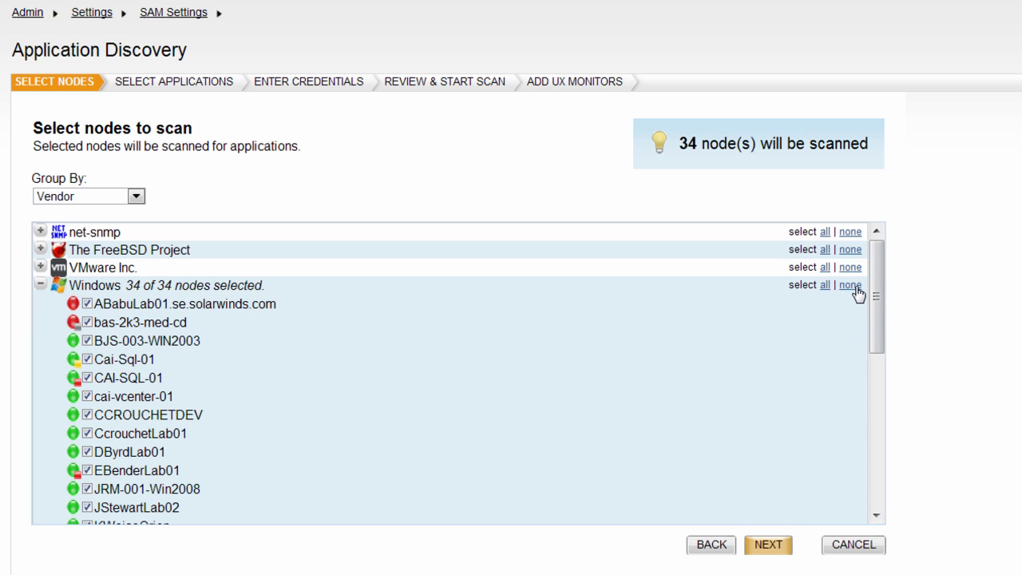
pyautogui.click(851, 286)
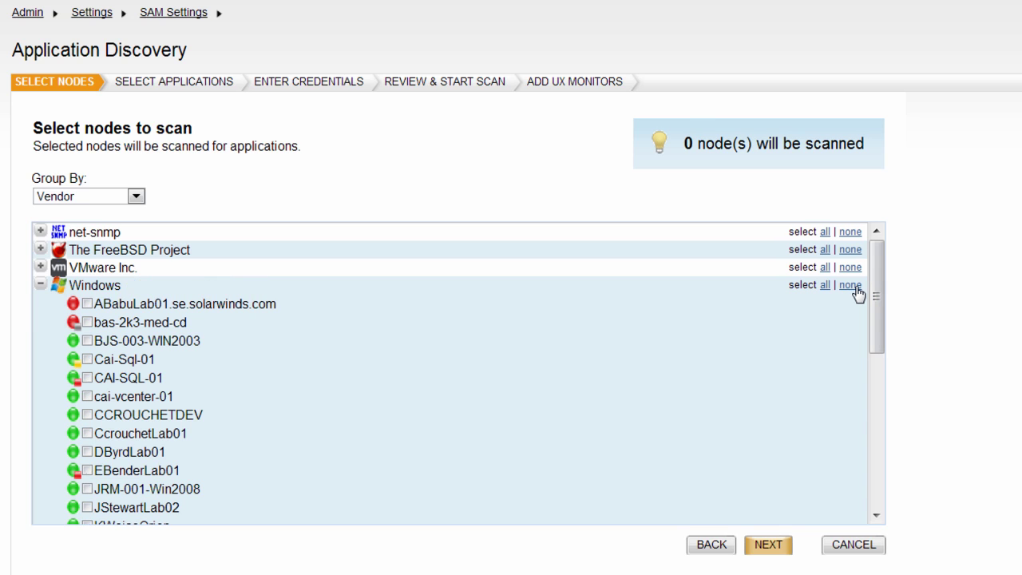
pyautogui.click(87, 359)
pyautogui.click(87, 378)
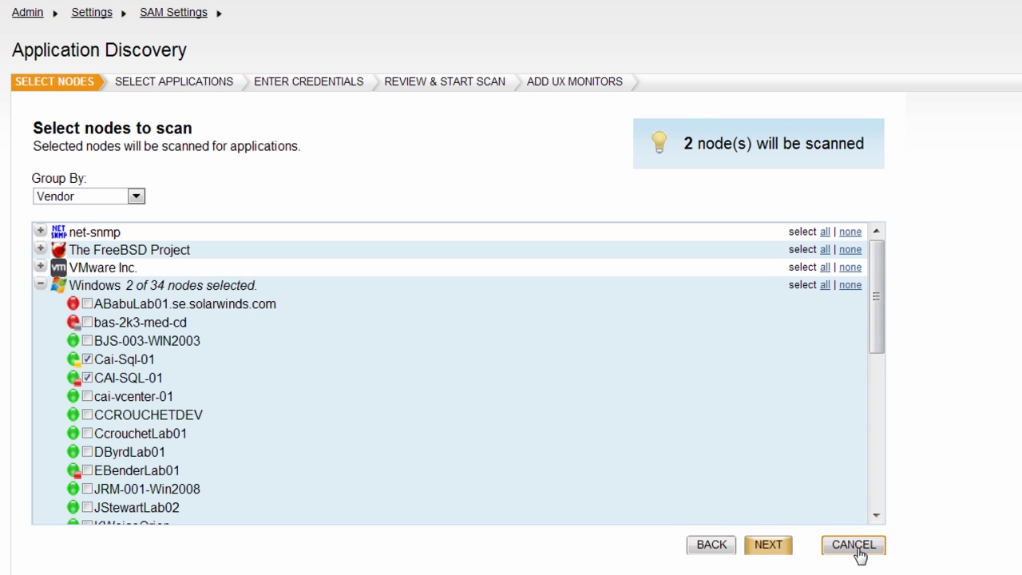
pyautogui.click(768, 545)
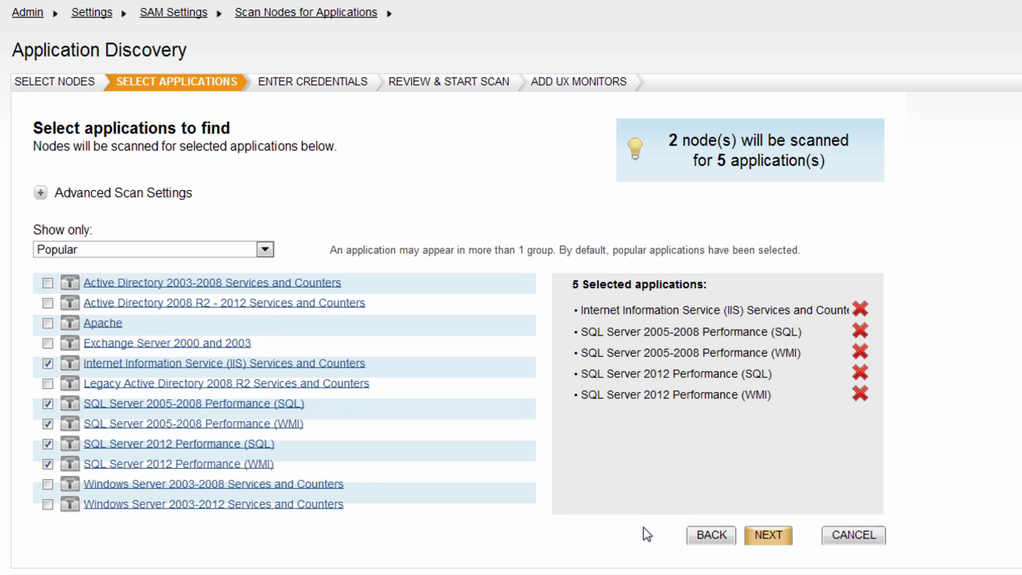
# Browse the Show only categories and keep the Popular application filter with its five templates.
pyautogui.click(264, 249)
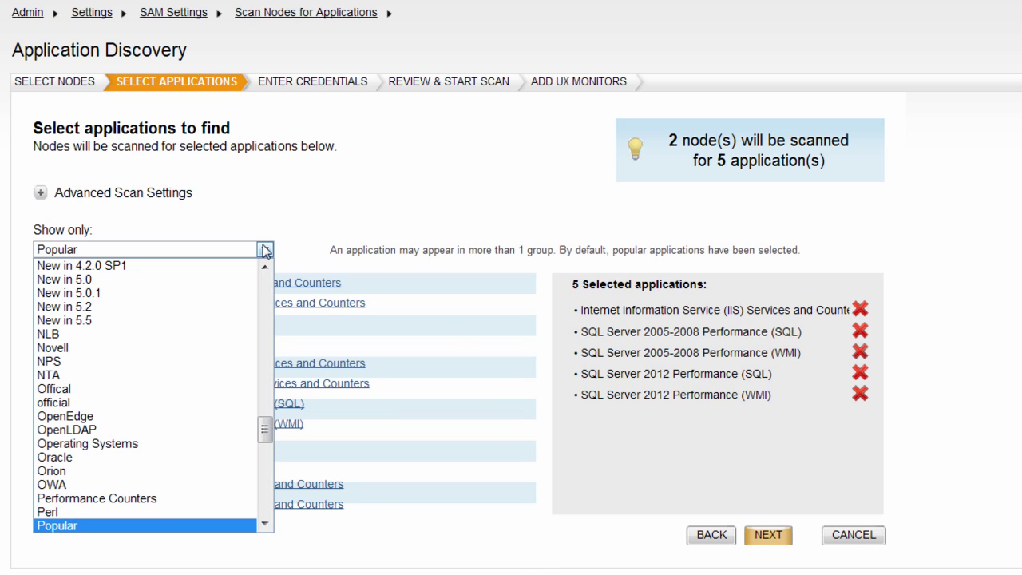
pyautogui.moveTo(266, 435); pyautogui.dragTo(267, 289)
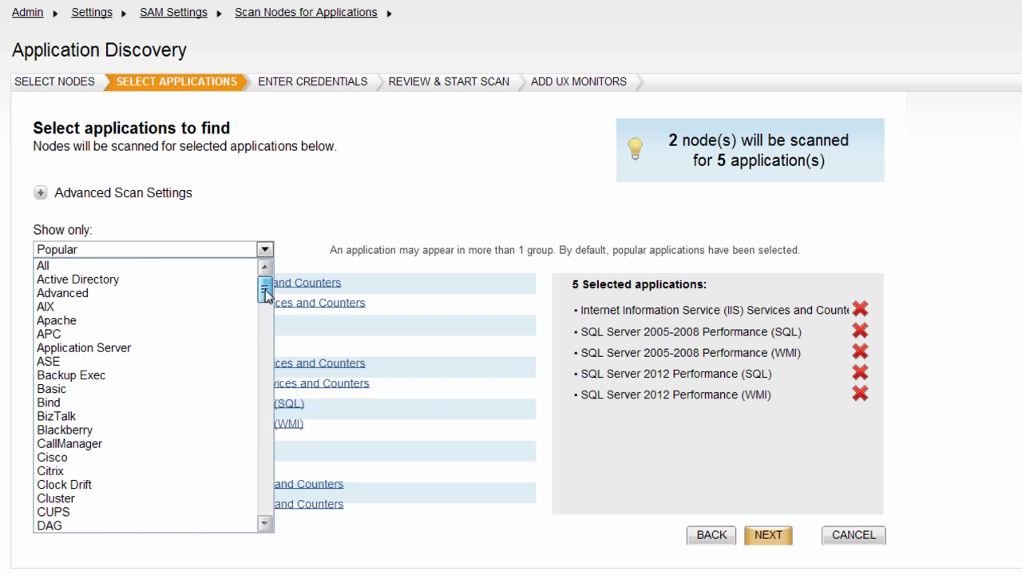
pyautogui.click(259, 213)
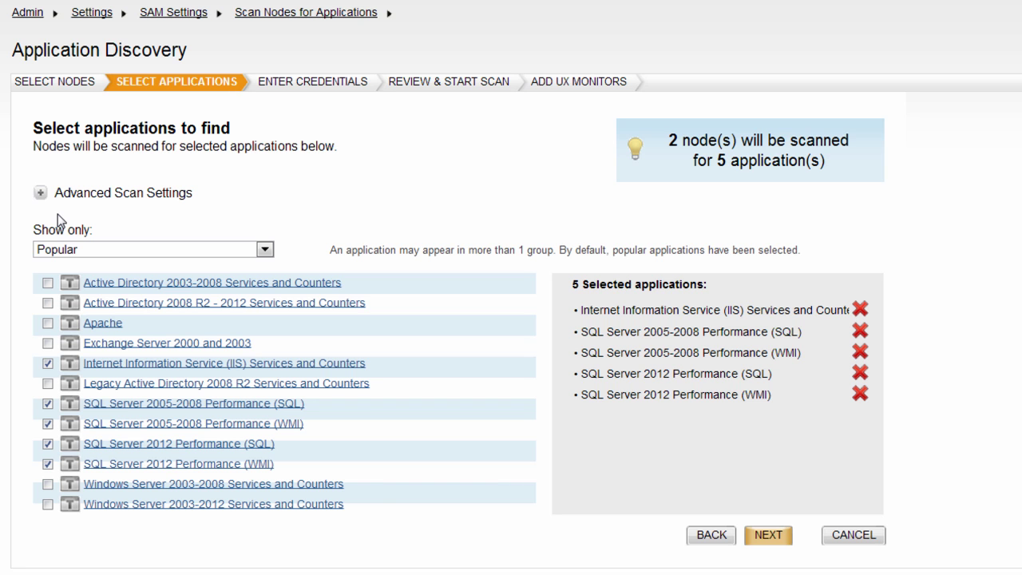
# Expand Advanced Scan Settings (Exact Match) and continue to the Enter Credentials step.
pyautogui.click(40, 192)
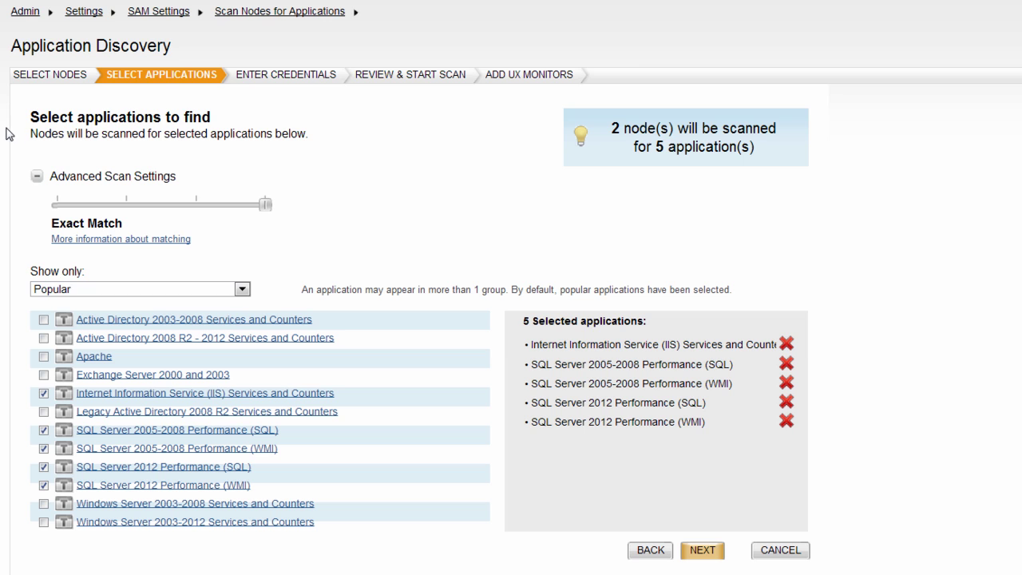
pyautogui.click(701, 550)
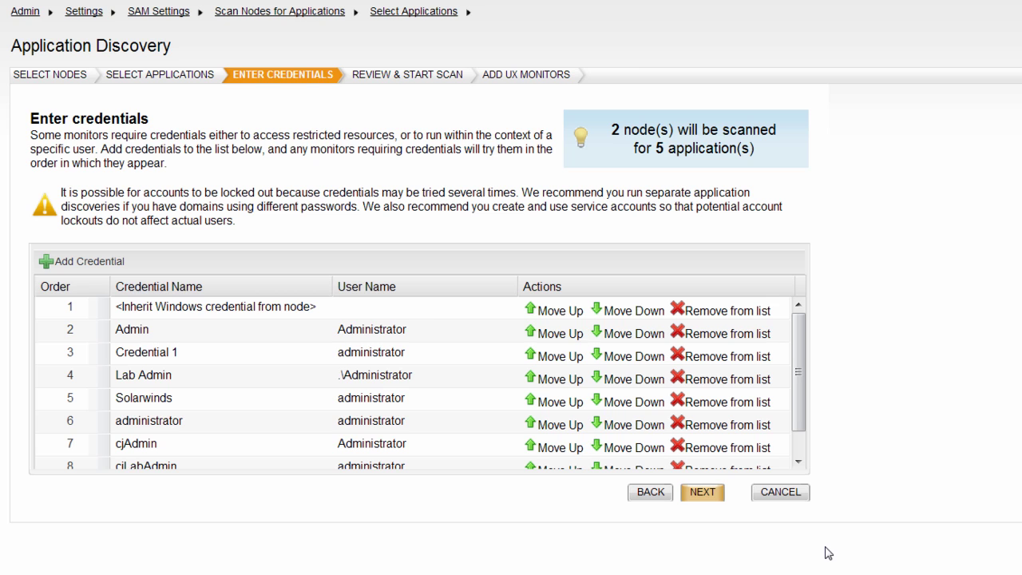
# Review the scan summary, expanding the 2 nodes and 5 application types sections.
pyautogui.click(707, 492)
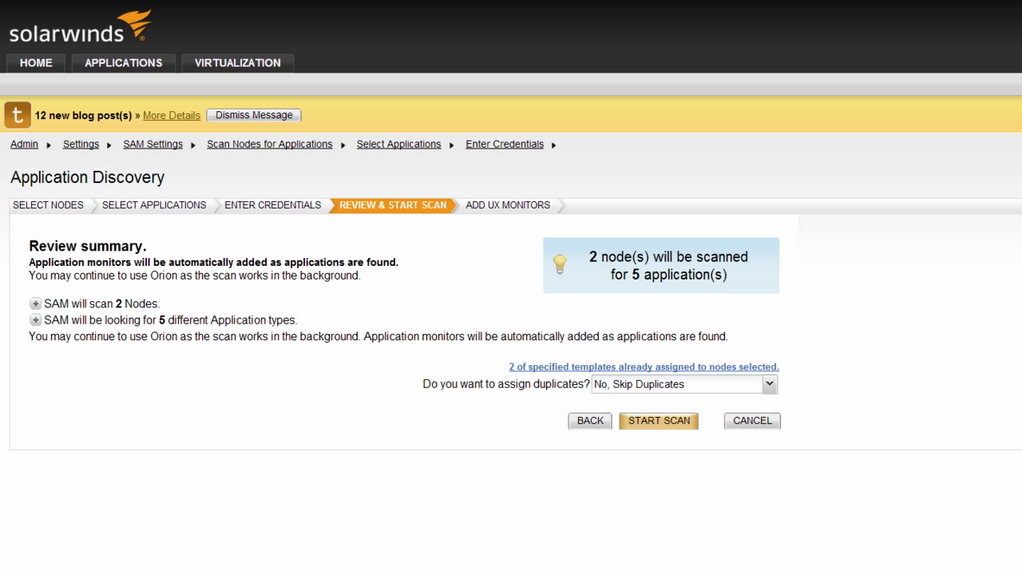
pyautogui.click(35, 305)
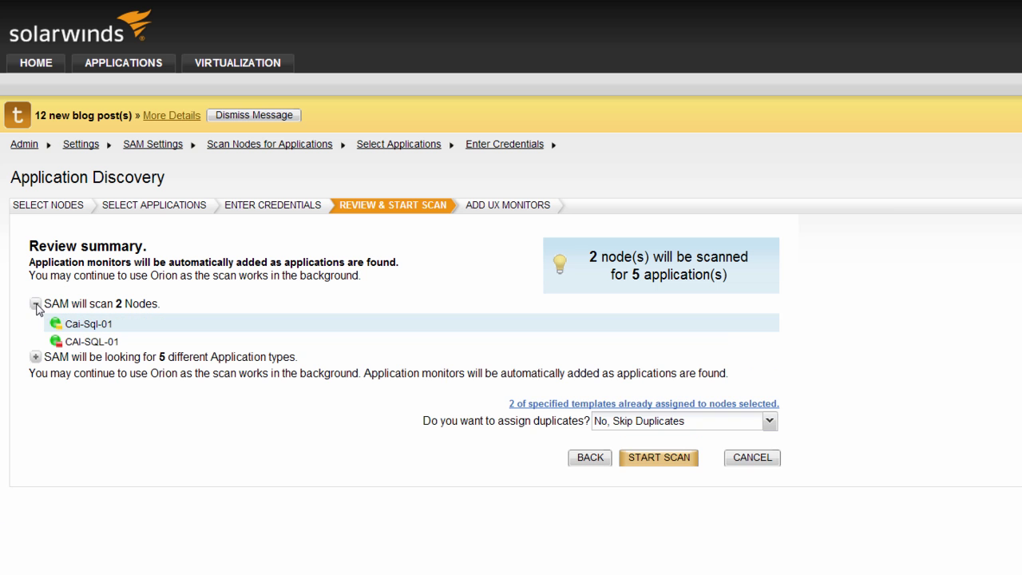
pyautogui.click(35, 357)
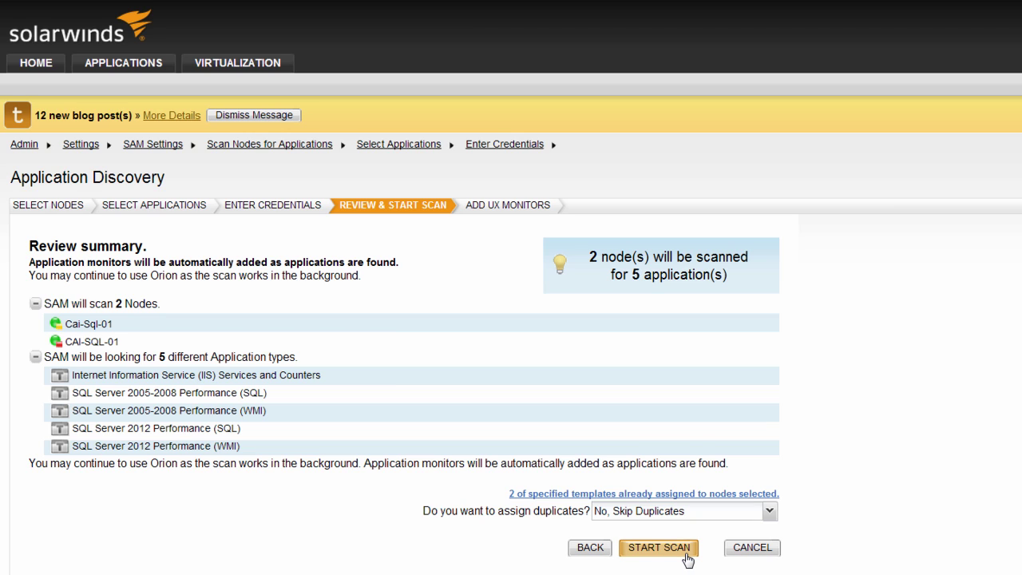
# Start the discovery scan and choose to add UX monitors later.
pyautogui.click(658, 548)
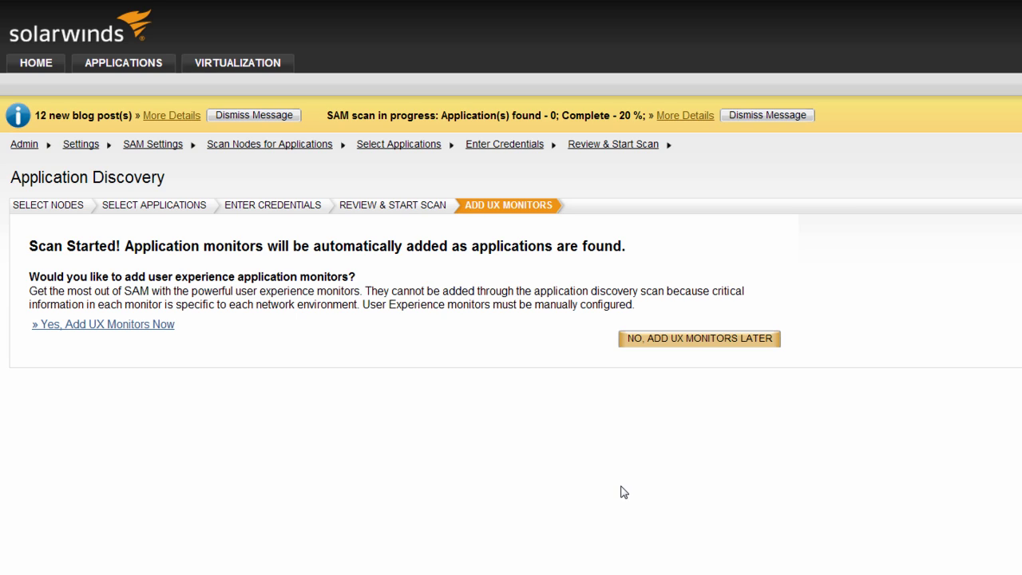
pyautogui.click(687, 338)
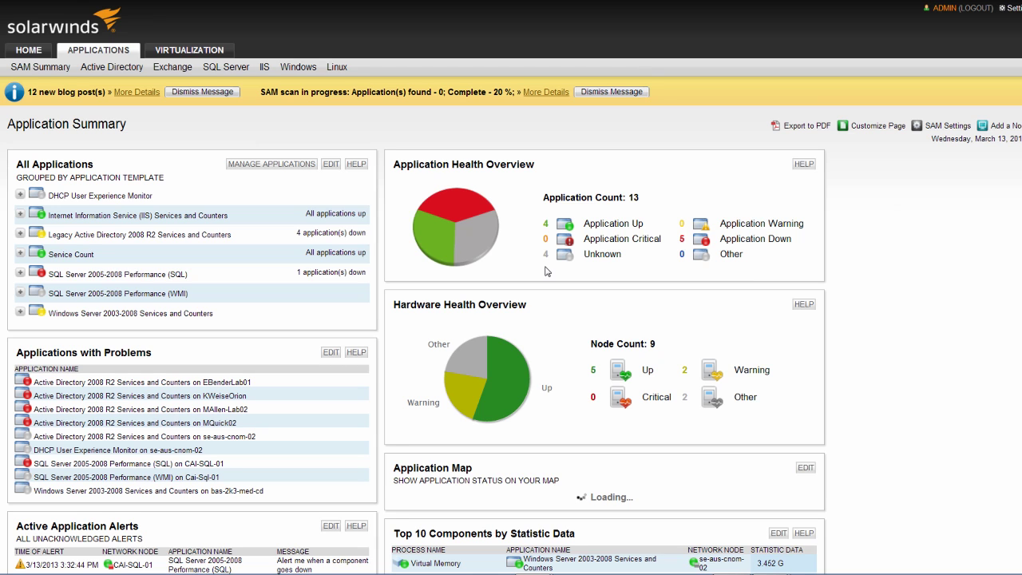